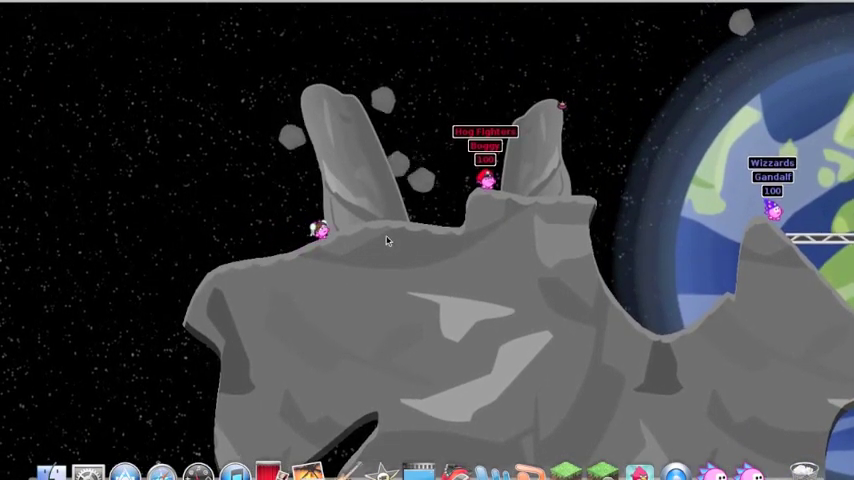
Walk the Hog Fighters hedgehog left along the rock and down the slope.
key("Left")
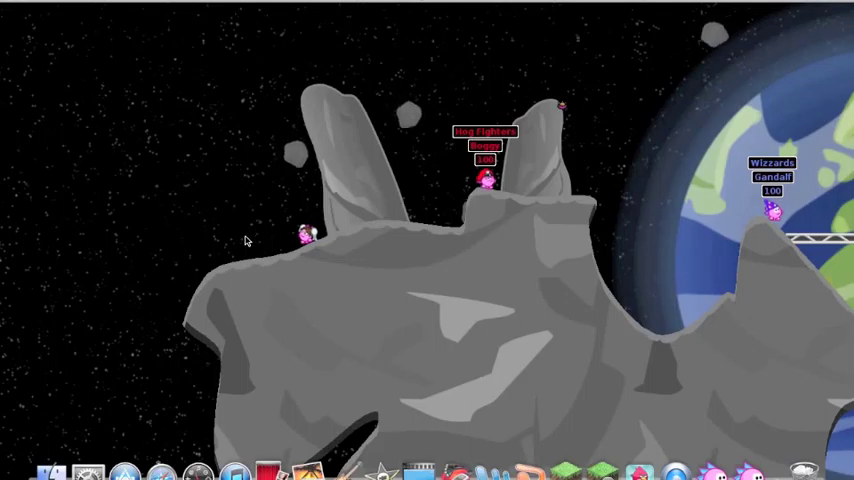
key("Left")
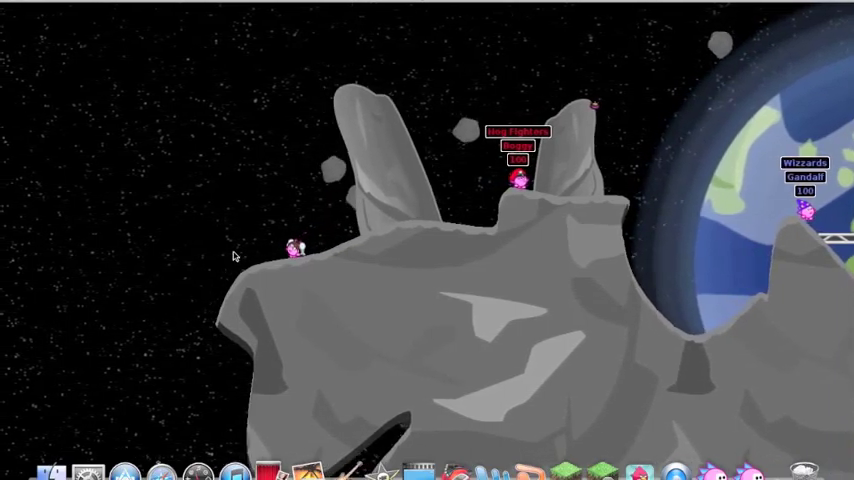
key("Left")
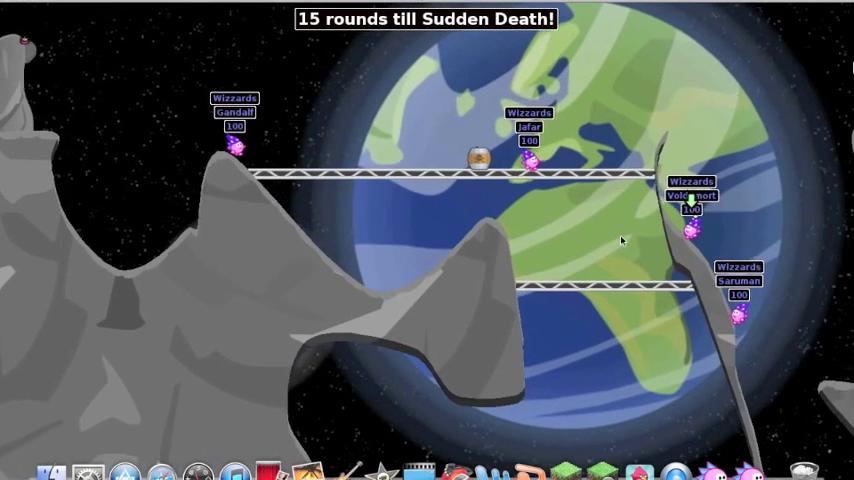
Throw a grenade with a one-second fuse from the rock spire, then lower the volume.
key("F2")
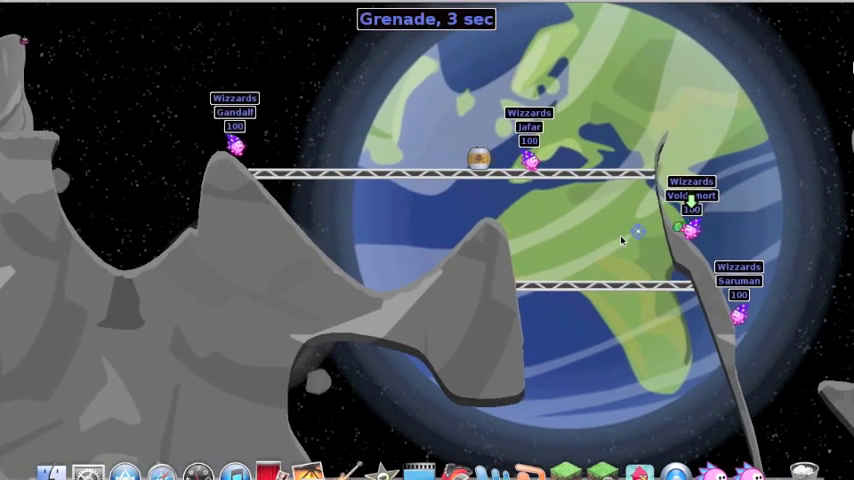
key("1")
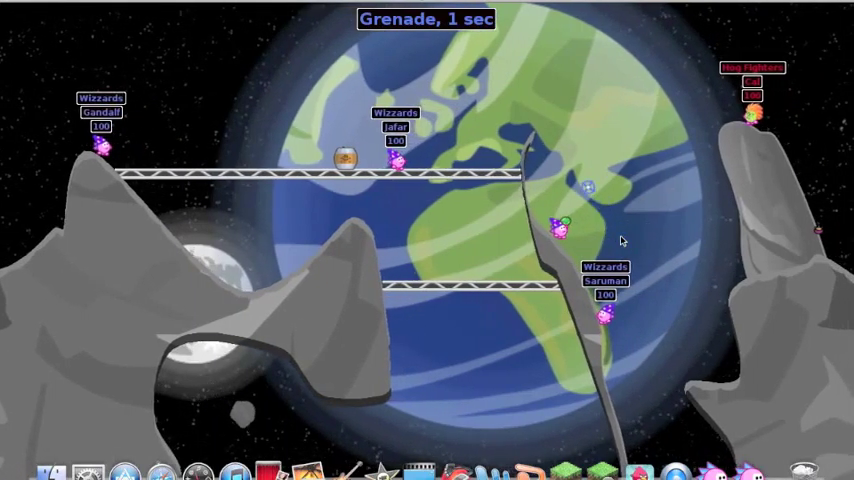
key("space")
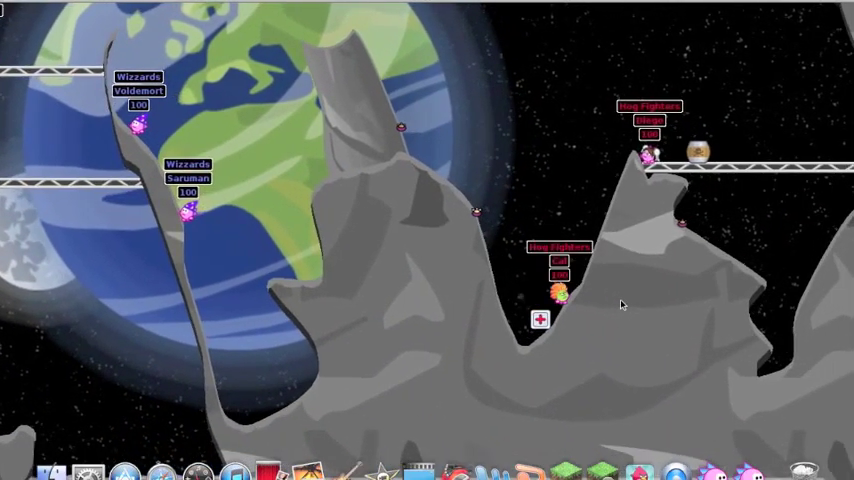
key("XF86AudioLowerVolume")
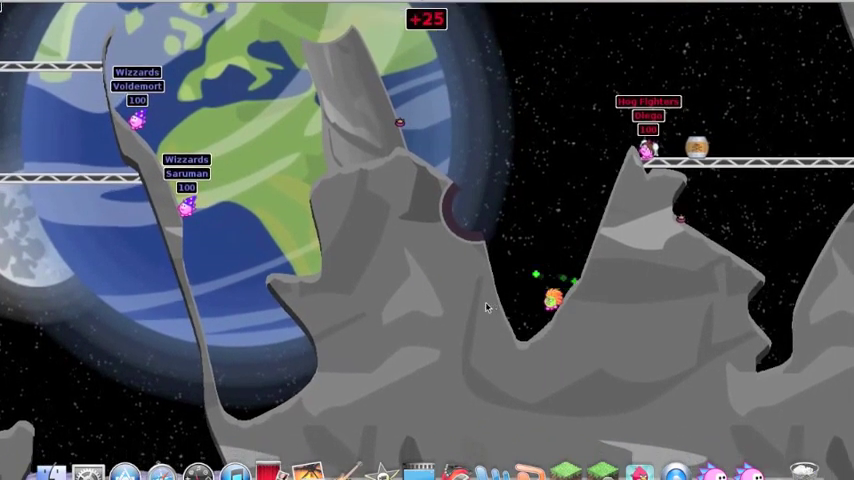
Walk Cal left up to the crater edge, then right down into the rock hollow.
key("Left")
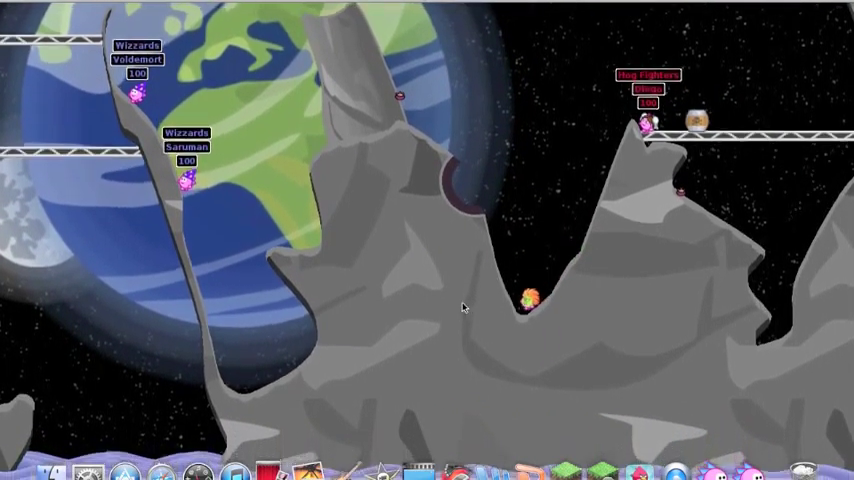
key("Left")
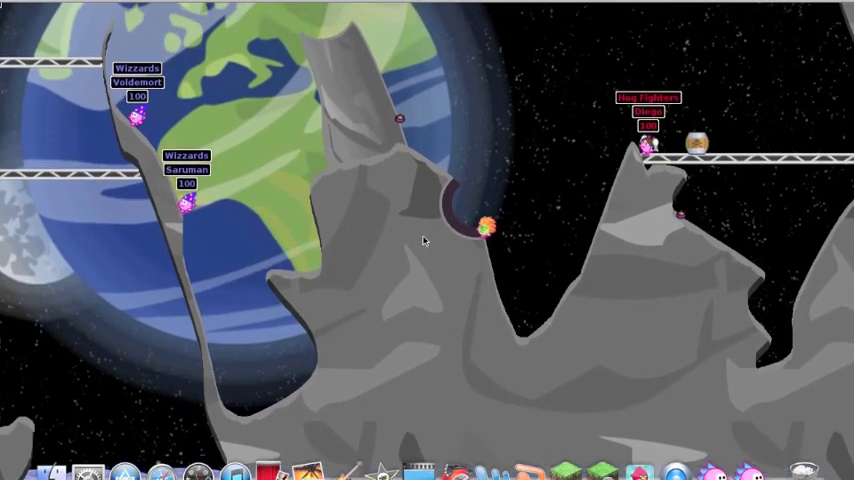
key("Left")
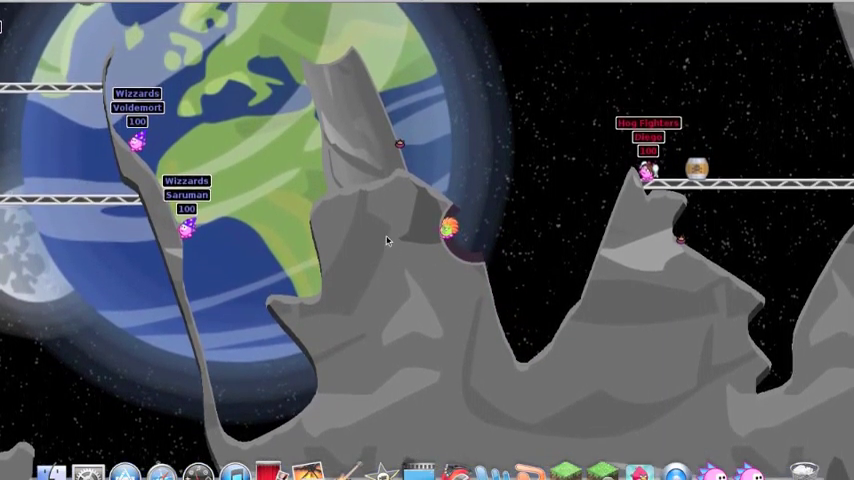
key("Right")
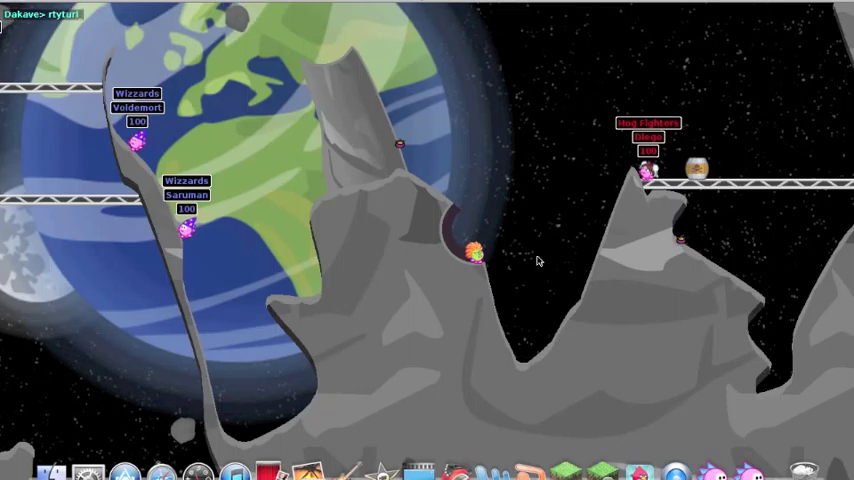
type("mnbvxzc")
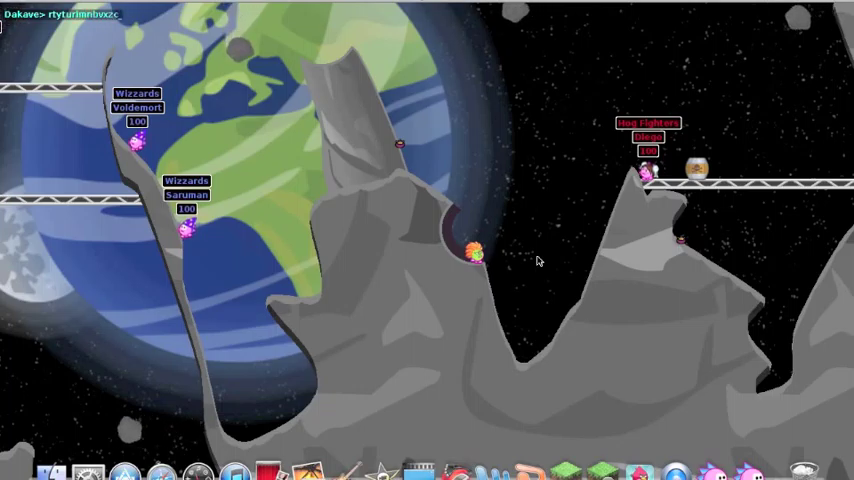
type("gafd;1")
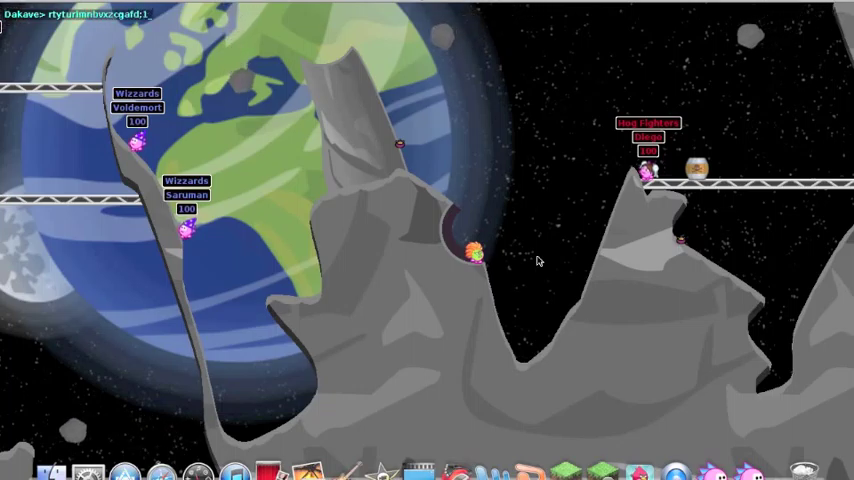
type("234526")
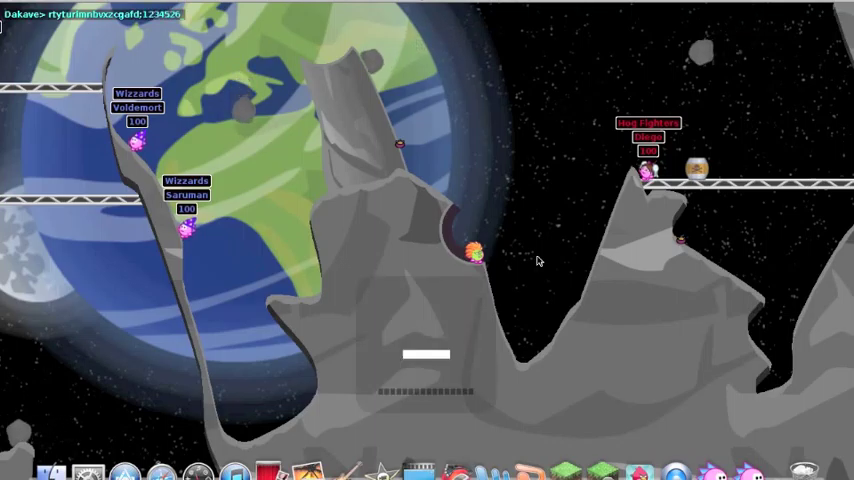
Delete the junk characters from the chat message with Backspace.
key("BackSpace")
key("BackSpace")
key("BackSpace")
key("BackSpace")
key("BackSpace")
key("BackSpace")
key("BackSpace")
key("BackSpace")
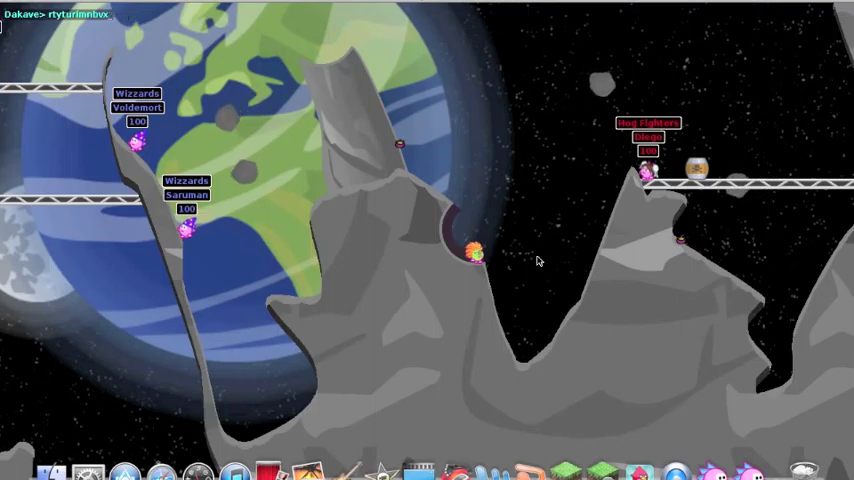
key("BackSpace")
key("BackSpace")
key("BackSpace")
key("BackSpace")
key("BackSpace")
key("BackSpace")
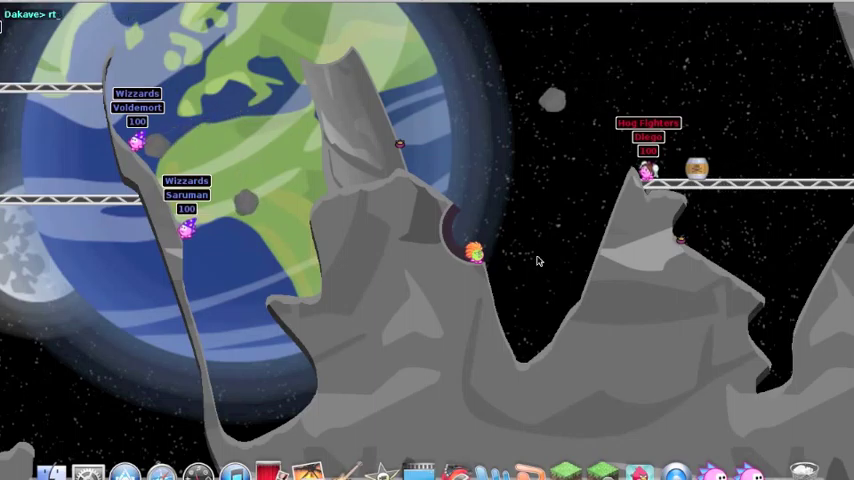
type("t")
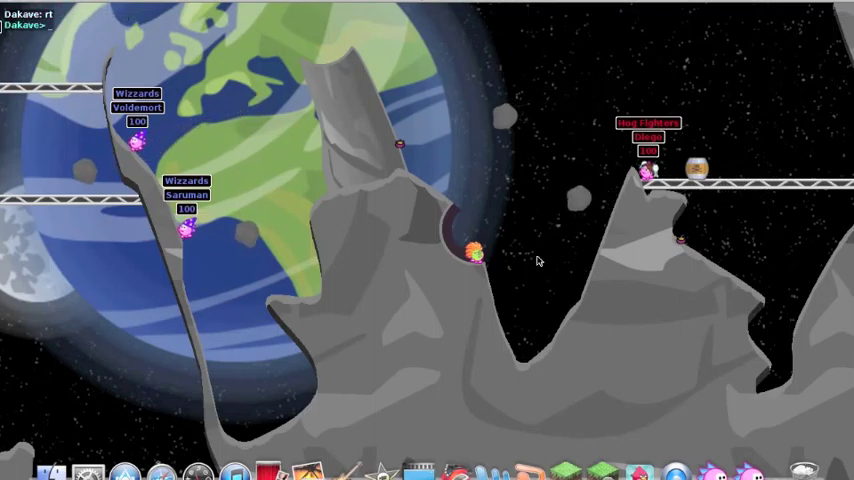
type("gerne")
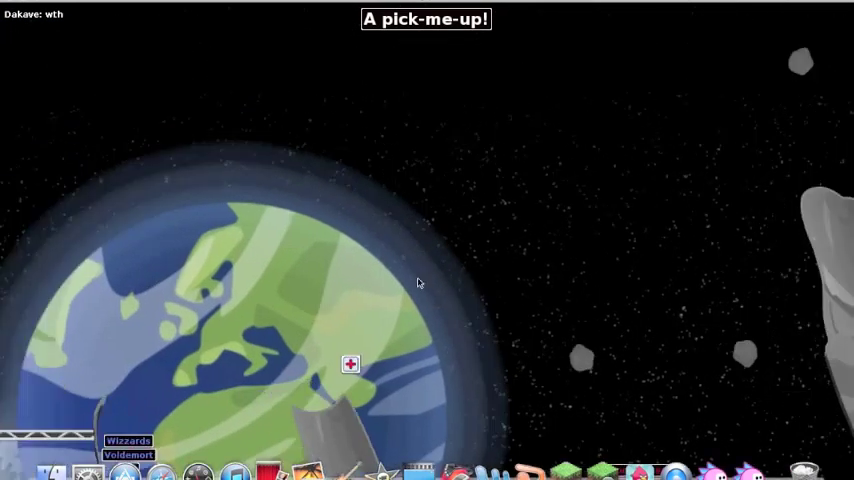
Leave the match with Esc and confirm quitting with Y.
key("Escape")
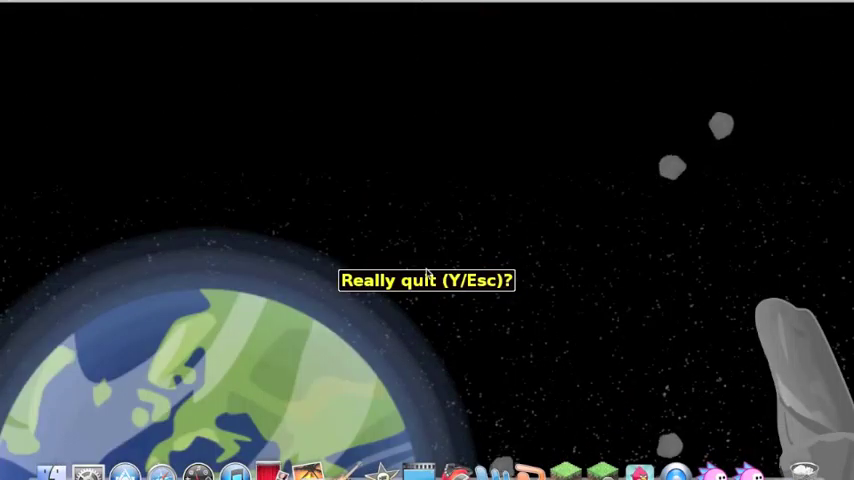
key("y")
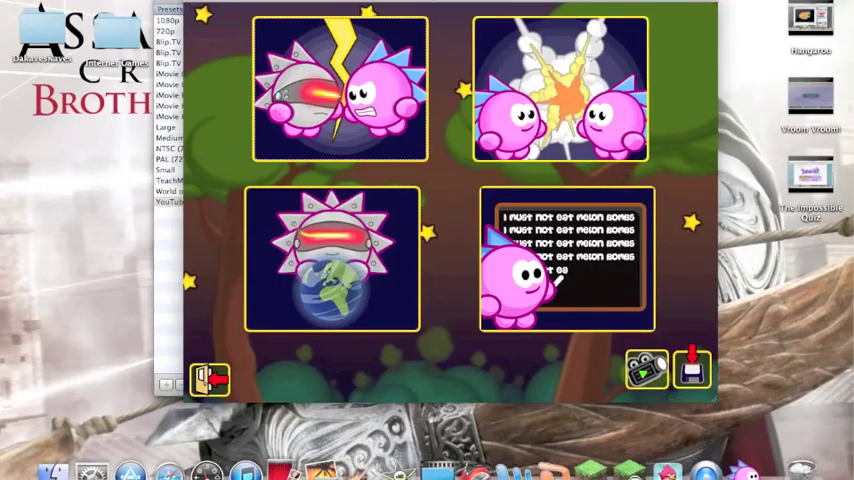